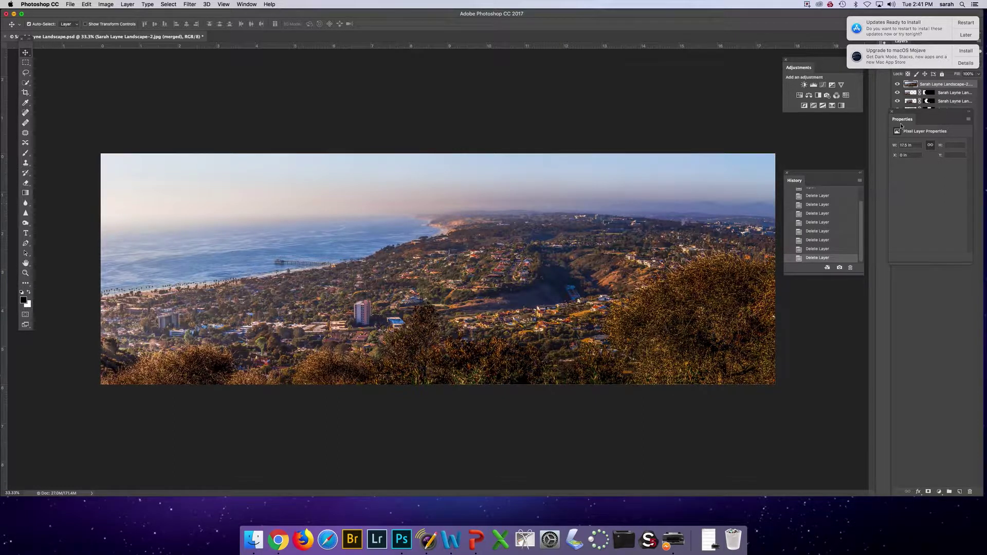
Reposition the Properties and Adjustments panels so the full layer list shows and the adjustments sit just above the image
{"action": "left_click_drag", "start_coordinate": [900, 119], "coordinate": [906, 185]}
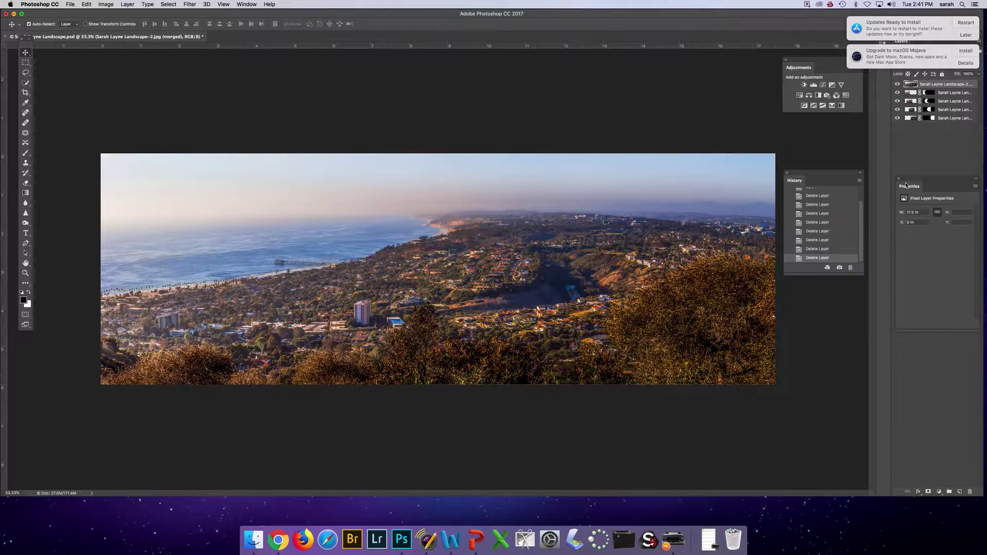
{"action": "left_click", "coordinate": [245, 3]}
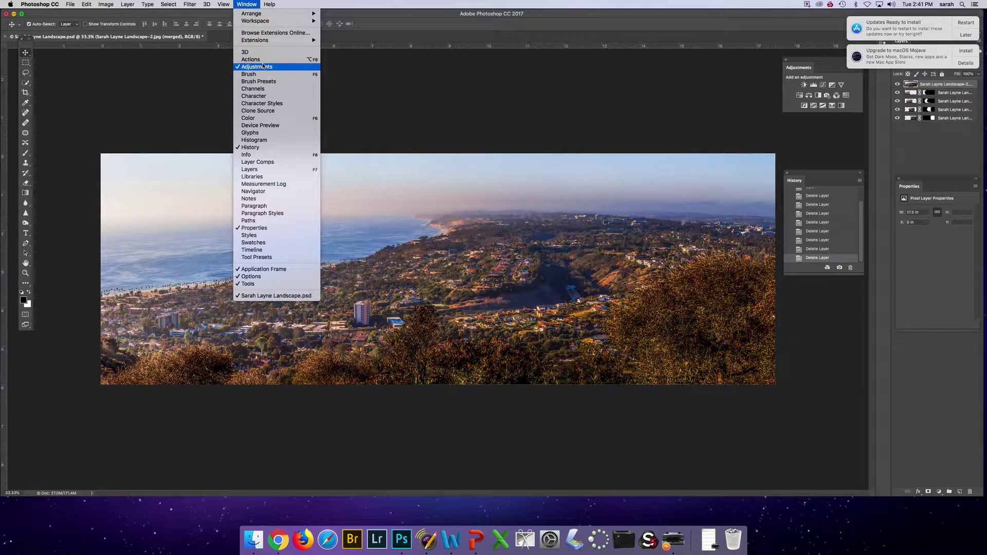
{"action": "left_click", "coordinate": [806, 60]}
{"action": "left_click_drag", "start_coordinate": [806, 61], "coordinate": [679, 80]}
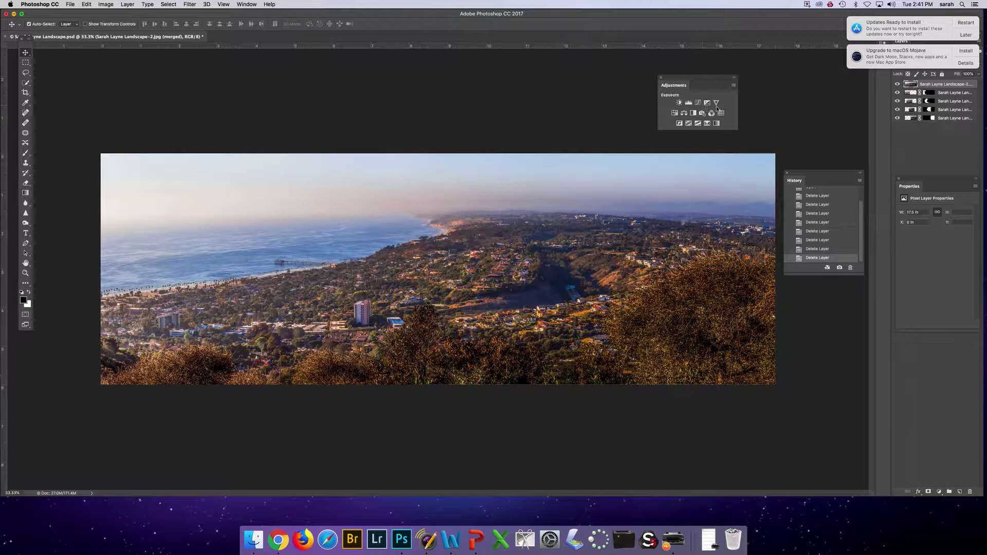
Add a Brightness/Contrast adjustment layer above the merged panorama, with brightness 35 and contrast 0
{"action": "left_click", "coordinate": [680, 103]}
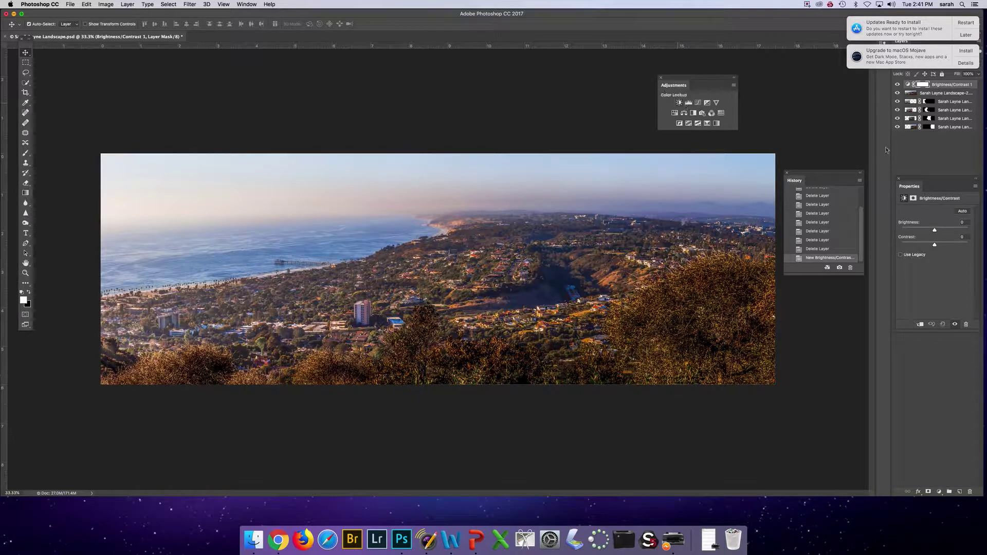
{"action": "left_click_drag", "start_coordinate": [909, 186], "coordinate": [783, 63]}
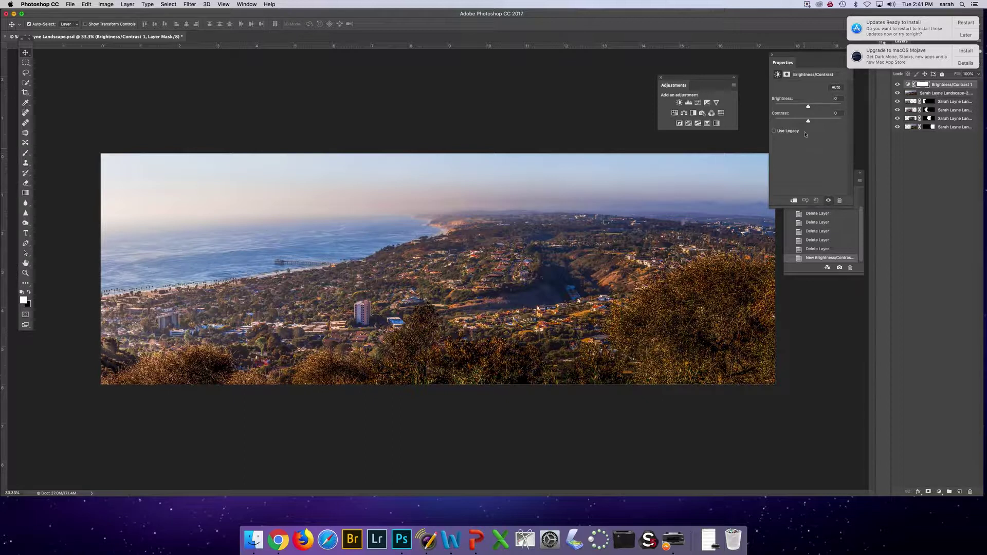
{"action": "mouse_move", "coordinate": [808, 106]}
{"action": "left_mouse_down"}
{"action": "mouse_move", "coordinate": [799, 106]}
{"action": "mouse_move", "coordinate": [815, 122]}
{"action": "mouse_move", "coordinate": [805, 122]}
{"action": "left_mouse_up"}
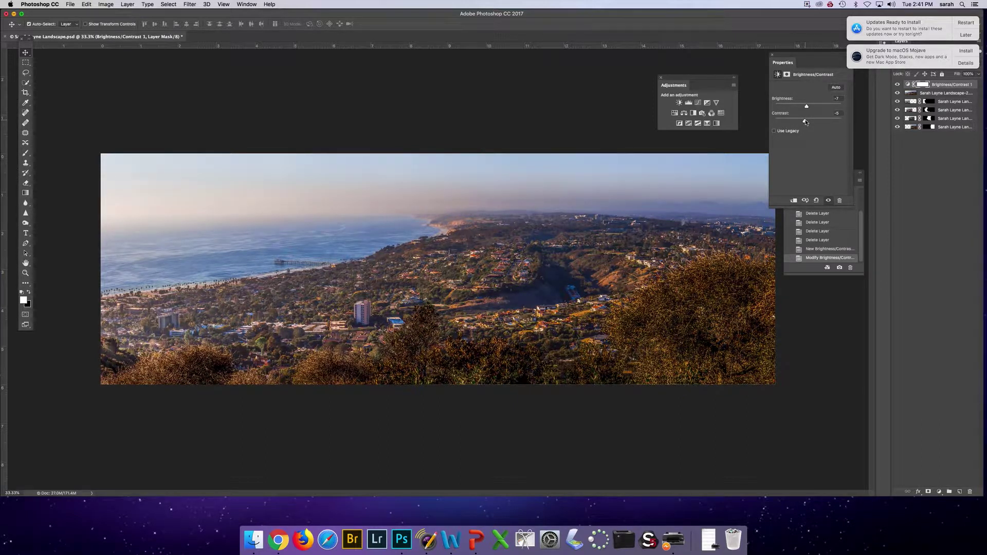
{"action": "left_click", "coordinate": [837, 113]}
{"action": "type", "text": "0"}
{"action": "left_click_drag", "start_coordinate": [806, 106], "coordinate": [815, 108]}
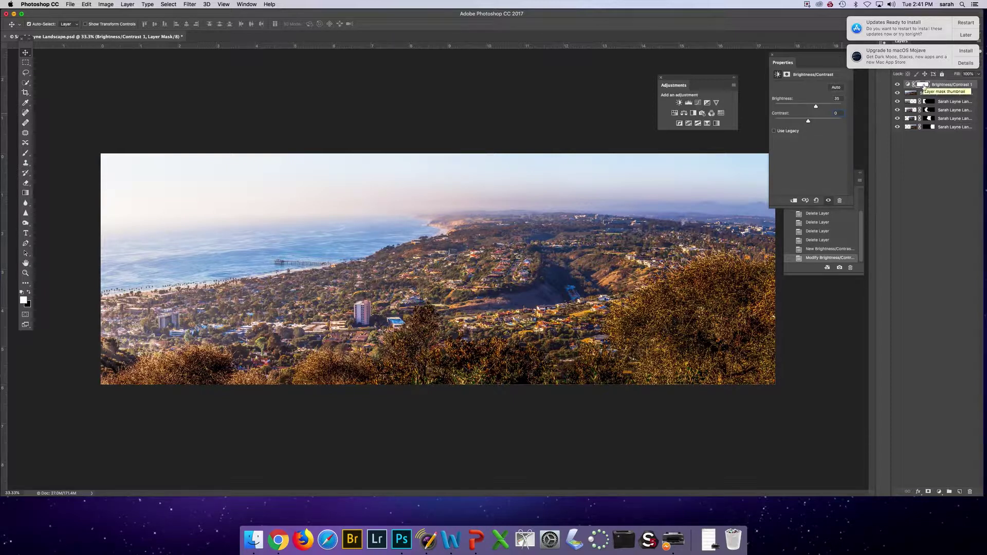
Target the Brightness/Contrast layer's mask and activate the Brush tool
{"action": "left_click", "coordinate": [924, 85]}
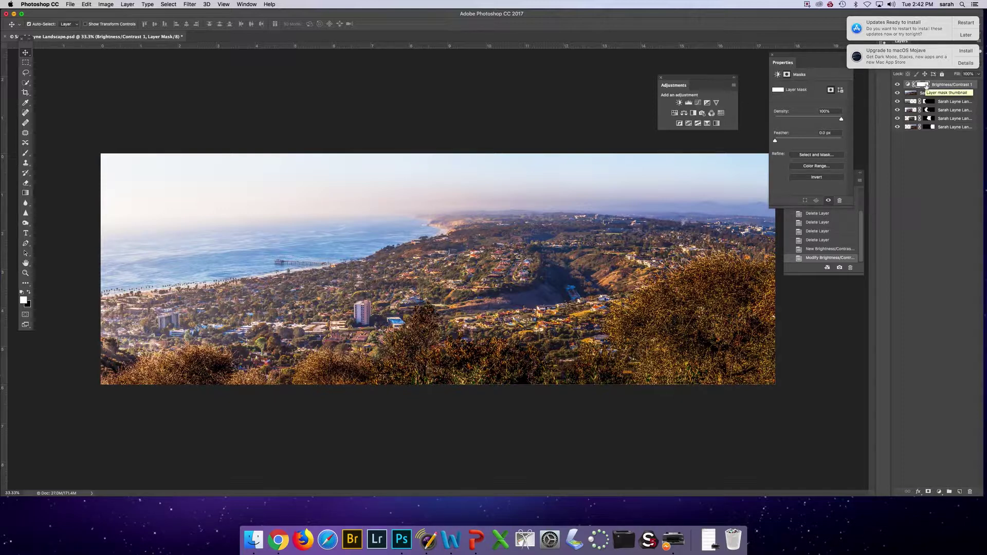
{"action": "key", "text": "b"}
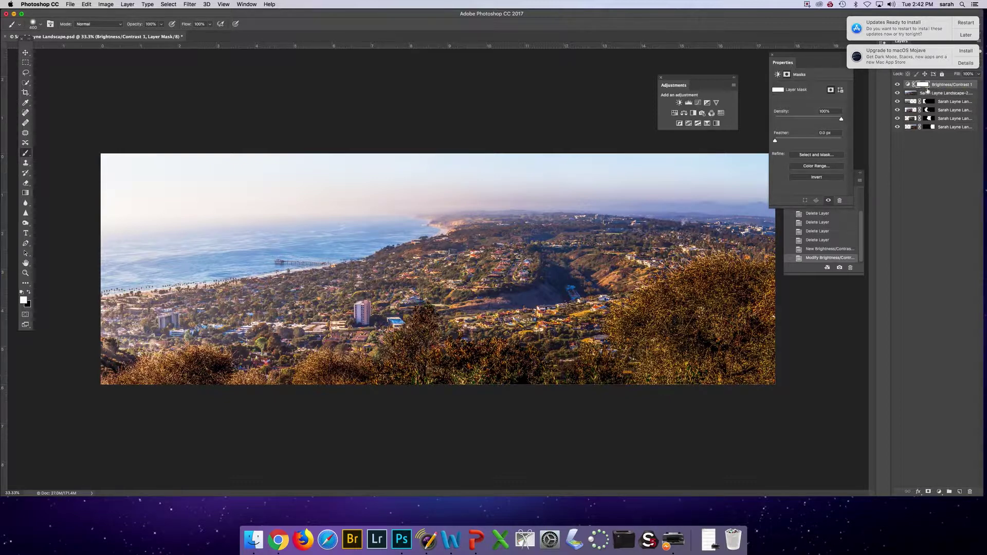
{"action": "left_click", "coordinate": [908, 85]}
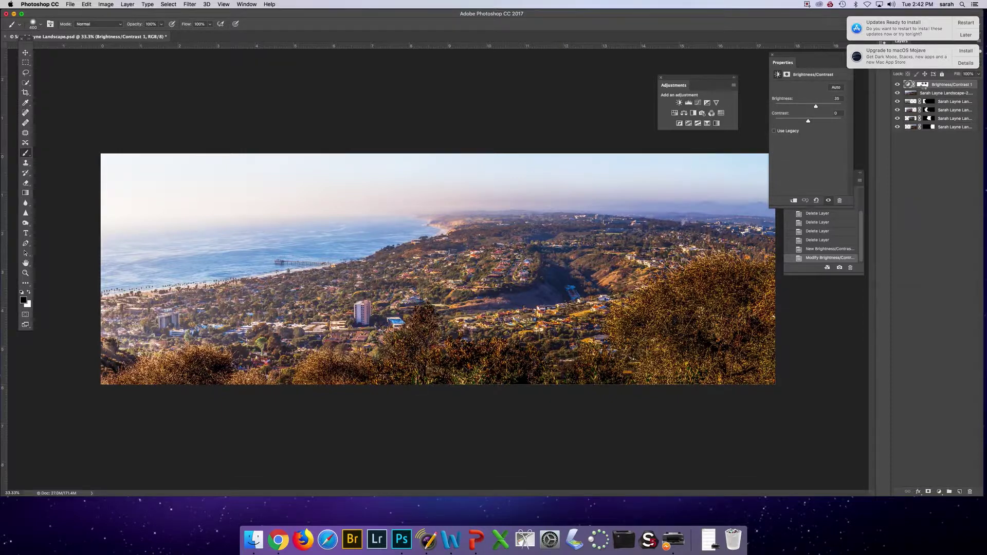
{"action": "double_click", "coordinate": [923, 84]}
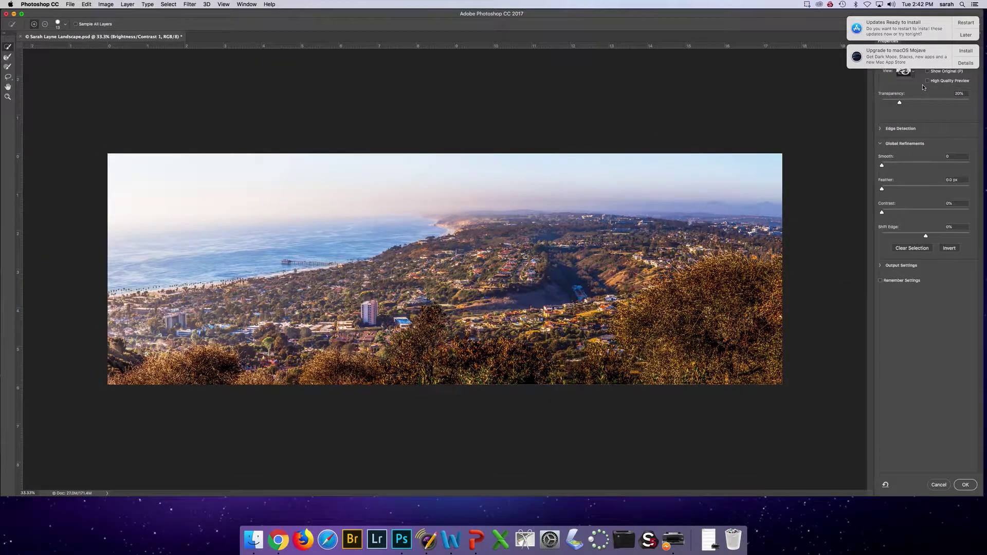
{"action": "left_click", "coordinate": [948, 485]}
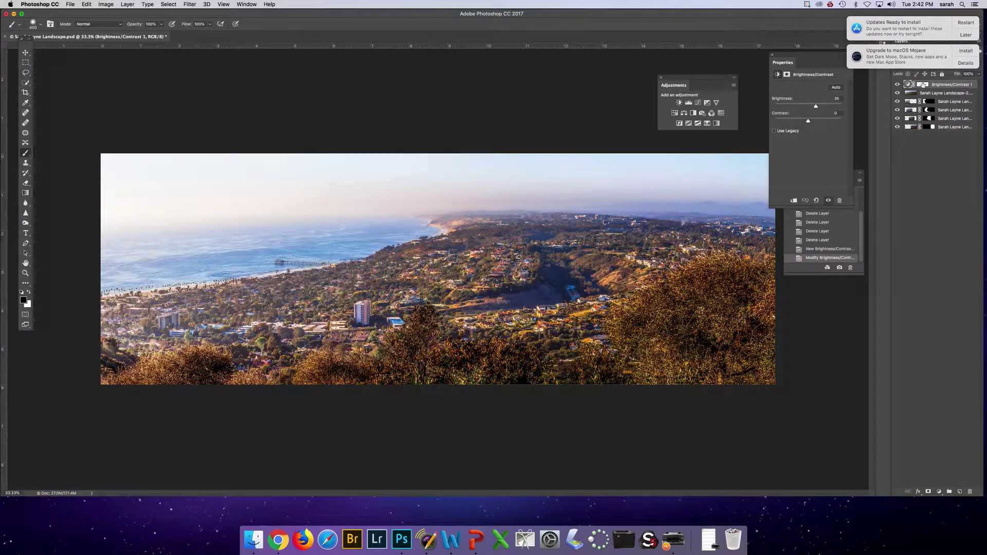
Target the Brightness/Contrast layer's mask, make black the foreground color, and reduce the brush size to about 181 px
{"action": "left_click", "coordinate": [924, 84]}
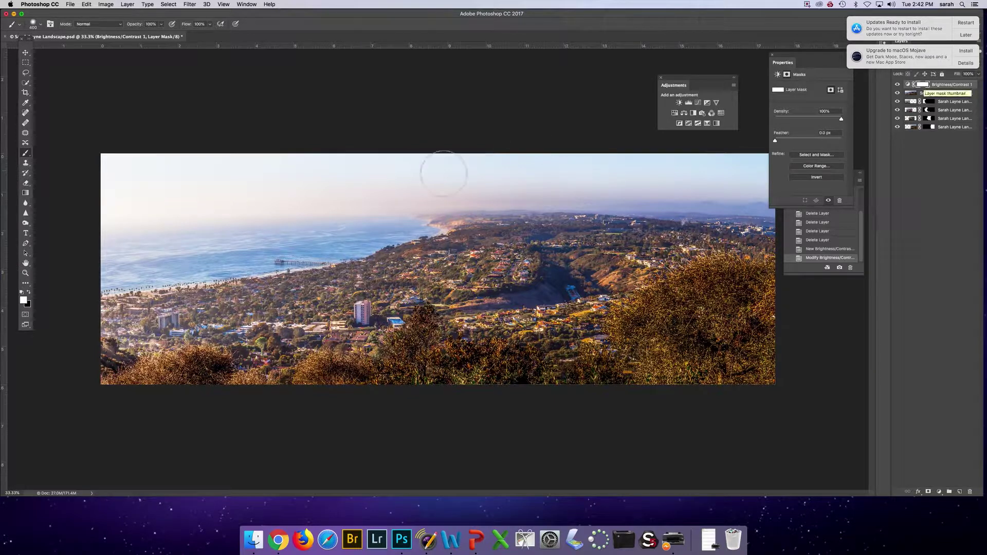
{"action": "left_click", "coordinate": [30, 293]}
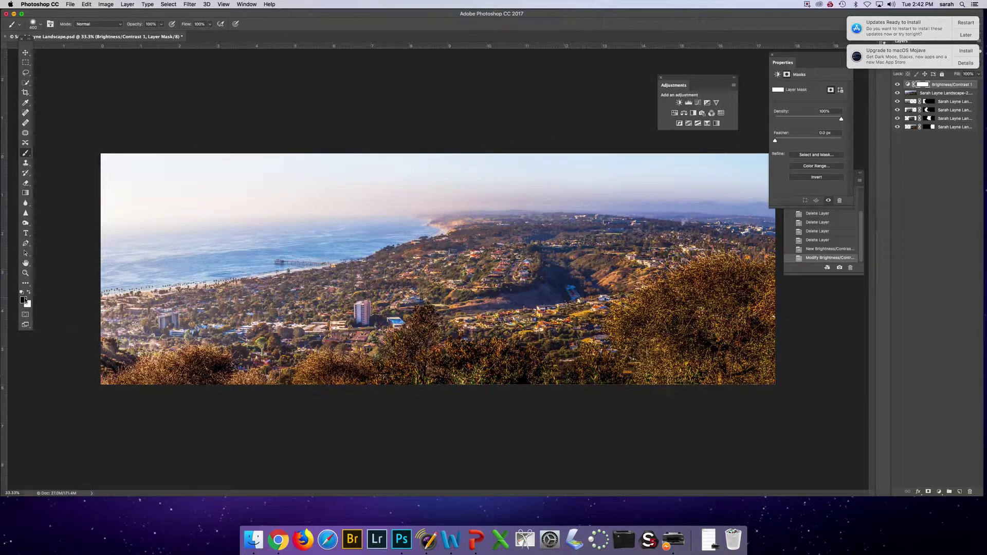
{"action": "left_click", "coordinate": [41, 26]}
{"action": "mouse_move", "coordinate": [82, 49]}
{"action": "left_mouse_down"}
{"action": "mouse_move", "coordinate": [72, 50]}
{"action": "mouse_move", "coordinate": [80, 49]}
{"action": "left_mouse_up"}
{"action": "left_click", "coordinate": [113, 24]}
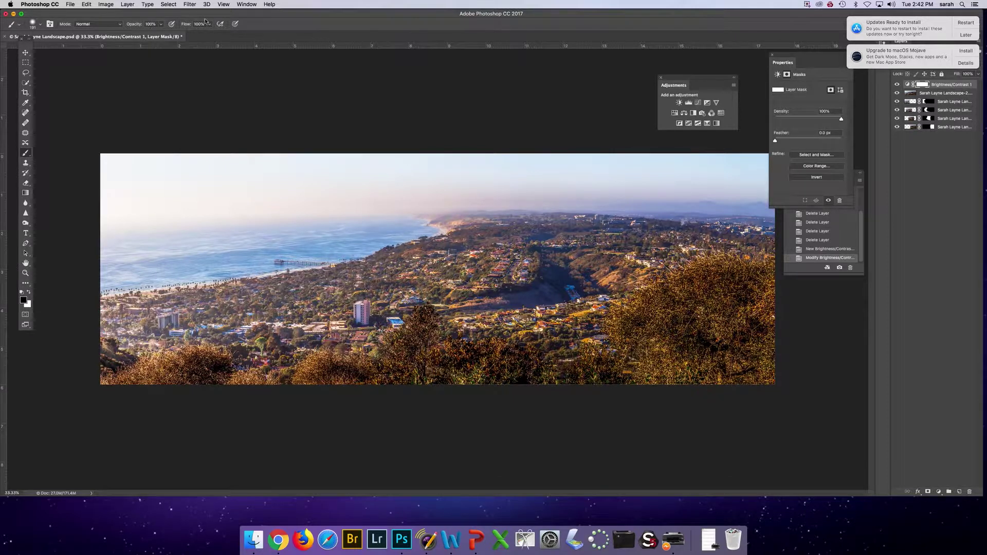
Paint black over the sky and ocean on the mask to hide the brightening there
{"action": "mouse_move", "coordinate": [205, 168]}
{"action": "left_mouse_down"}
{"action": "mouse_move", "coordinate": [58, 175]}
{"action": "mouse_move", "coordinate": [238, 182]}
{"action": "mouse_move", "coordinate": [82, 282]}
{"action": "mouse_move", "coordinate": [289, 230]}
{"action": "mouse_move", "coordinate": [317, 243]}
{"action": "mouse_move", "coordinate": [338, 230]}
{"action": "mouse_move", "coordinate": [309, 244]}
{"action": "mouse_move", "coordinate": [434, 225]}
{"action": "mouse_move", "coordinate": [293, 210]}
{"action": "mouse_move", "coordinate": [434, 225]}
{"action": "mouse_move", "coordinate": [274, 189]}
{"action": "mouse_move", "coordinate": [103, 188]}
{"action": "mouse_move", "coordinate": [171, 176]}
{"action": "mouse_move", "coordinate": [195, 196]}
{"action": "mouse_move", "coordinate": [126, 232]}
{"action": "left_mouse_up"}
{"action": "mouse_move", "coordinate": [448, 174]}
{"action": "left_mouse_down"}
{"action": "mouse_move", "coordinate": [664, 154]}
{"action": "mouse_move", "coordinate": [545, 185]}
{"action": "mouse_move", "coordinate": [750, 195]}
{"action": "mouse_move", "coordinate": [698, 208]}
{"action": "left_mouse_up"}
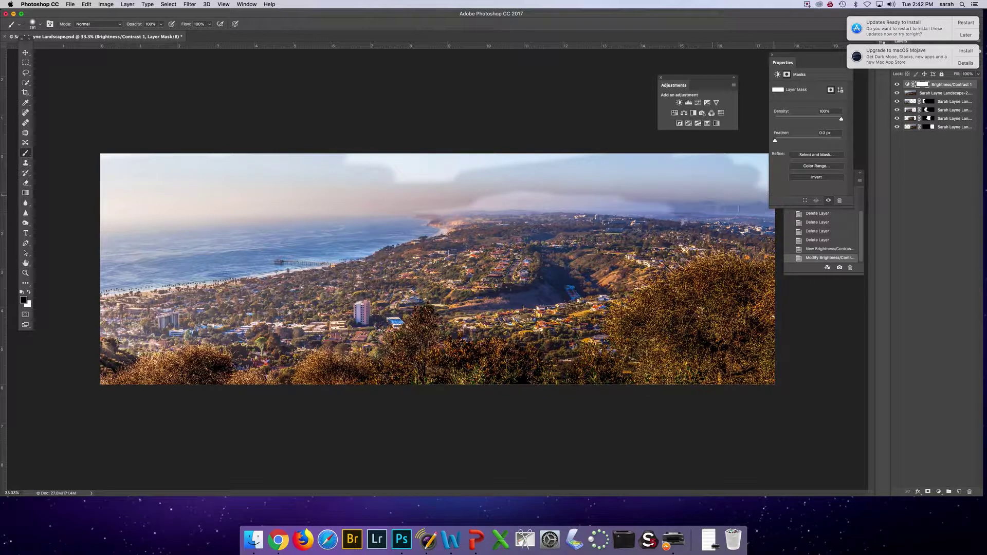
{"action": "mouse_move", "coordinate": [494, 195]}
{"action": "left_mouse_down"}
{"action": "mouse_move", "coordinate": [663, 206]}
{"action": "mouse_move", "coordinate": [602, 215]}
{"action": "mouse_move", "coordinate": [689, 216]}
{"action": "left_mouse_up"}
{"action": "mouse_move", "coordinate": [494, 174]}
{"action": "left_mouse_down"}
{"action": "mouse_move", "coordinate": [318, 156]}
{"action": "mouse_move", "coordinate": [496, 151]}
{"action": "left_mouse_up"}
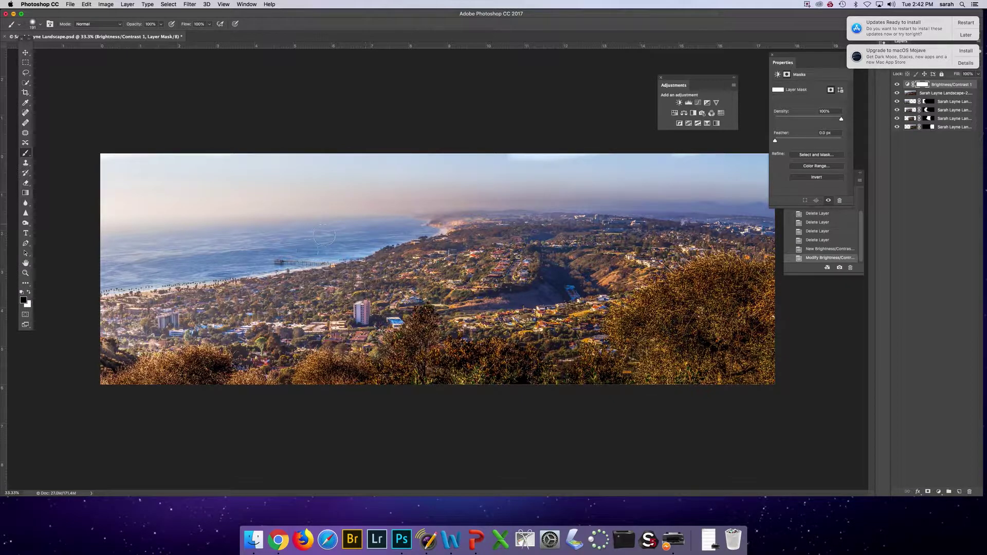
{"action": "left_click_drag", "start_coordinate": [165, 266], "coordinate": [167, 240]}
{"action": "mouse_move", "coordinate": [178, 198]}
{"action": "left_mouse_down"}
{"action": "mouse_move", "coordinate": [145, 170]}
{"action": "mouse_move", "coordinate": [102, 157]}
{"action": "left_mouse_up"}
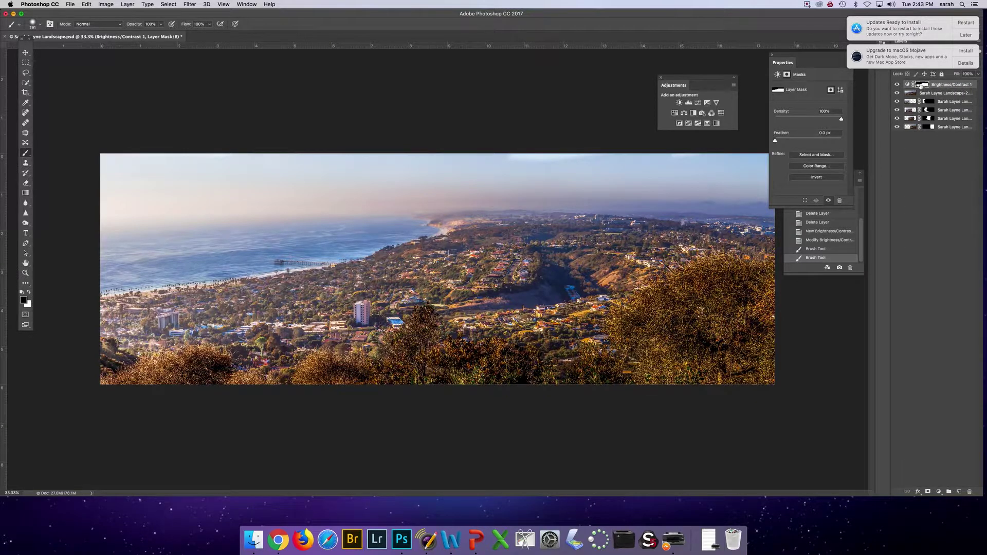
Display the mask on its own, paint the leftover light gaps in the sky and ocean area black, and return to the image view
{"action": "left_click", "coordinate": [921, 86], "text": "alt"}
{"action": "left_click_drag", "start_coordinate": [714, 161], "coordinate": [593, 146]}
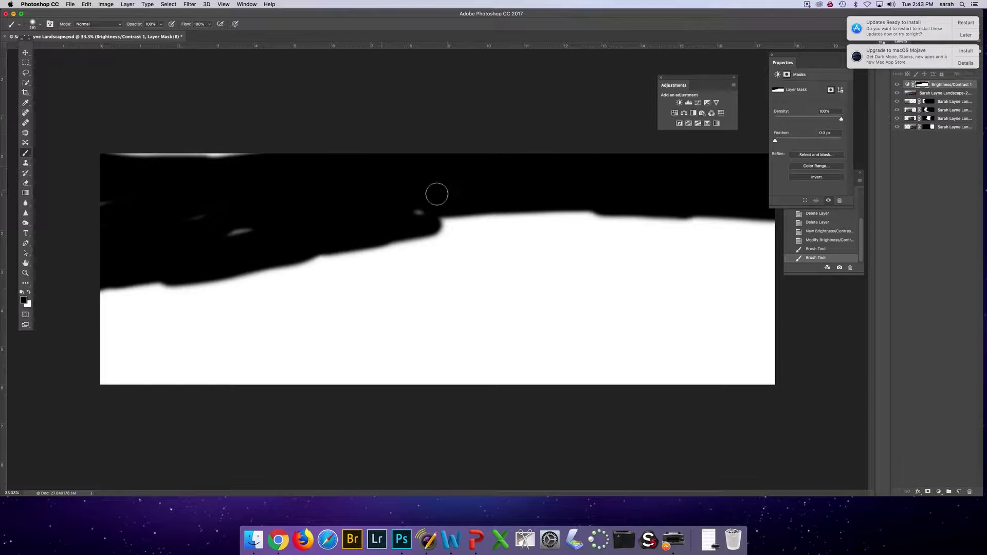
{"action": "mouse_move", "coordinate": [350, 190]}
{"action": "left_mouse_down"}
{"action": "mouse_move", "coordinate": [304, 166]}
{"action": "mouse_move", "coordinate": [112, 154]}
{"action": "mouse_move", "coordinate": [244, 149]}
{"action": "mouse_move", "coordinate": [198, 223]}
{"action": "mouse_move", "coordinate": [274, 219]}
{"action": "left_mouse_up"}
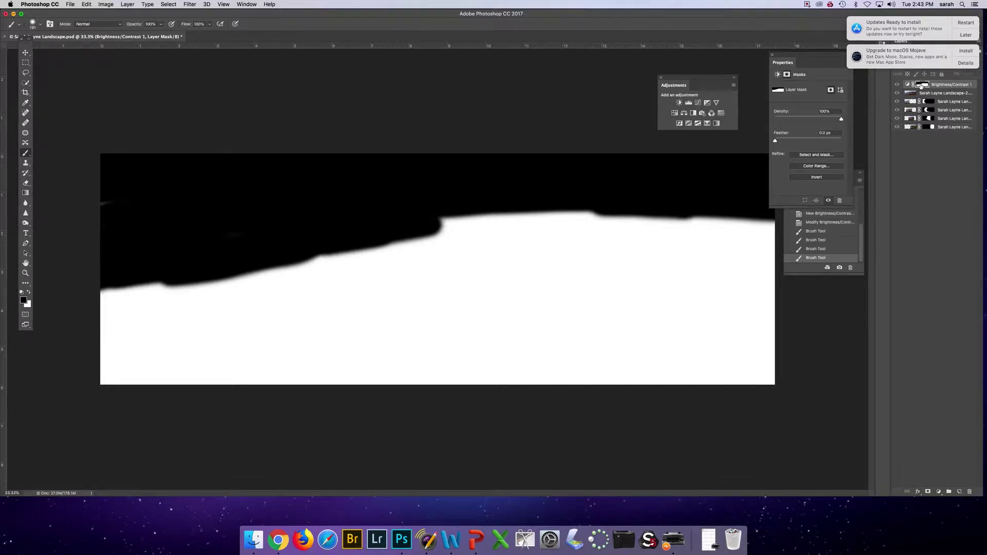
{"action": "left_click", "coordinate": [922, 86], "text": "alt"}
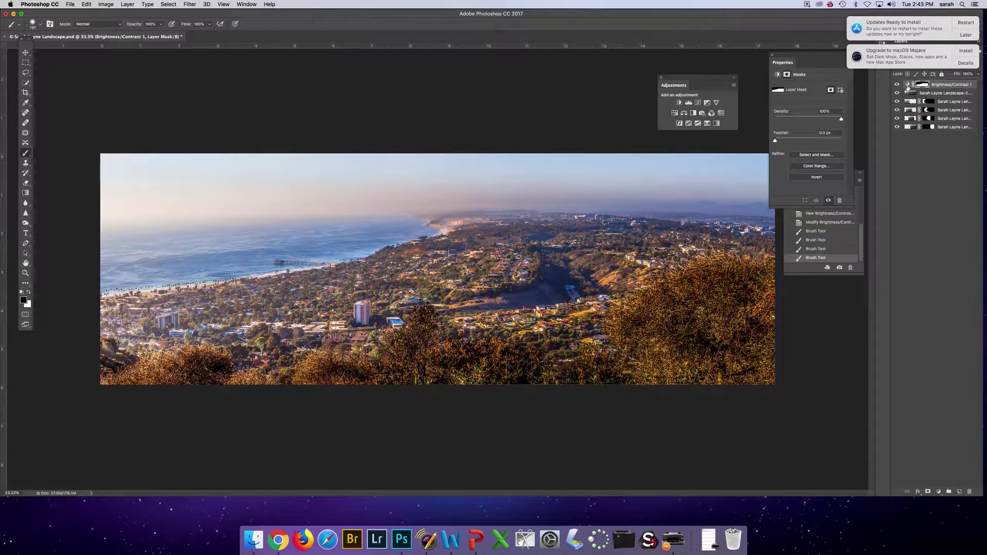
Lower the Brightness/Contrast layer's brightness to 26
{"action": "left_click", "coordinate": [907, 86]}
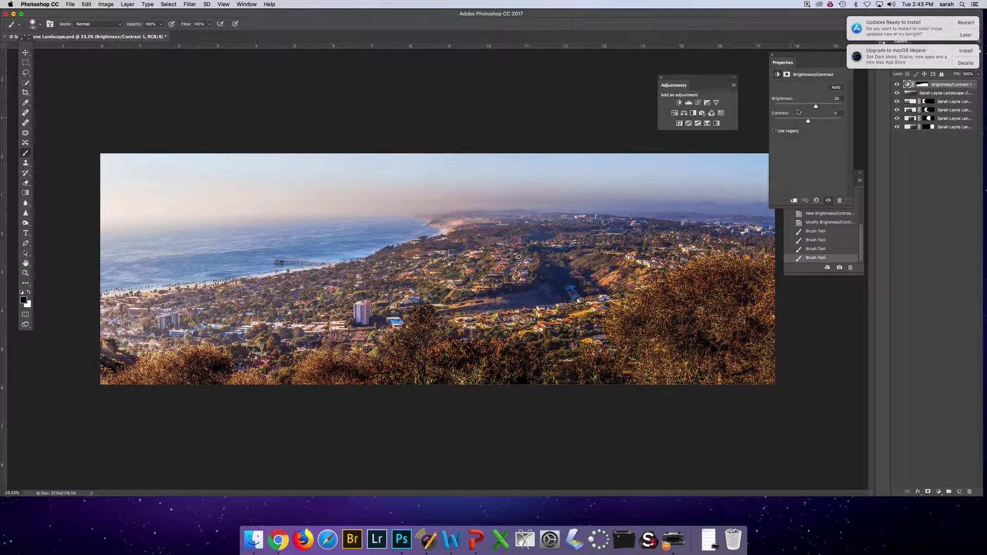
{"action": "left_click_drag", "start_coordinate": [816, 106], "coordinate": [814, 107]}
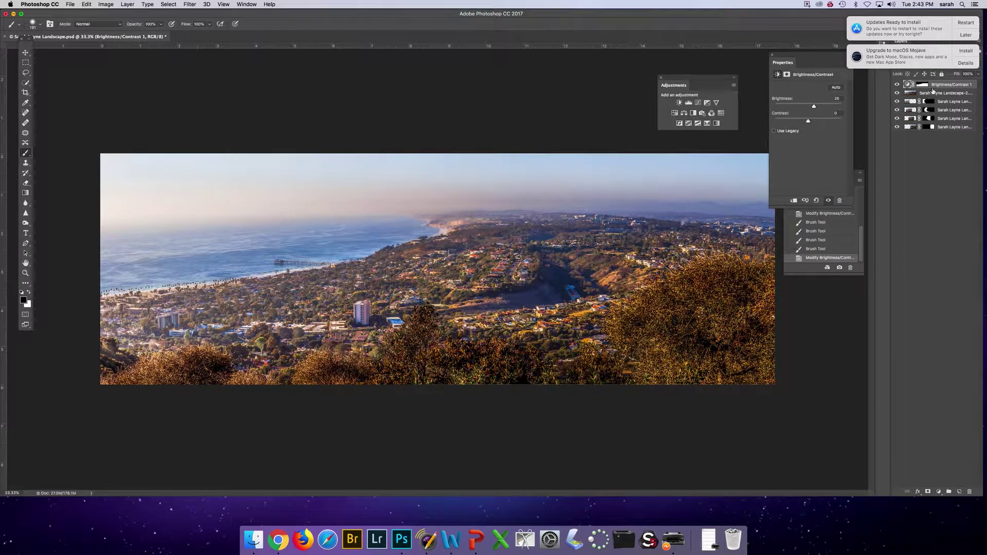
Move the Brightness/Contrast layer below the merged panorama layer, return it to the top, and leave it selected
{"action": "left_click_drag", "start_coordinate": [936, 86], "coordinate": [911, 91]}
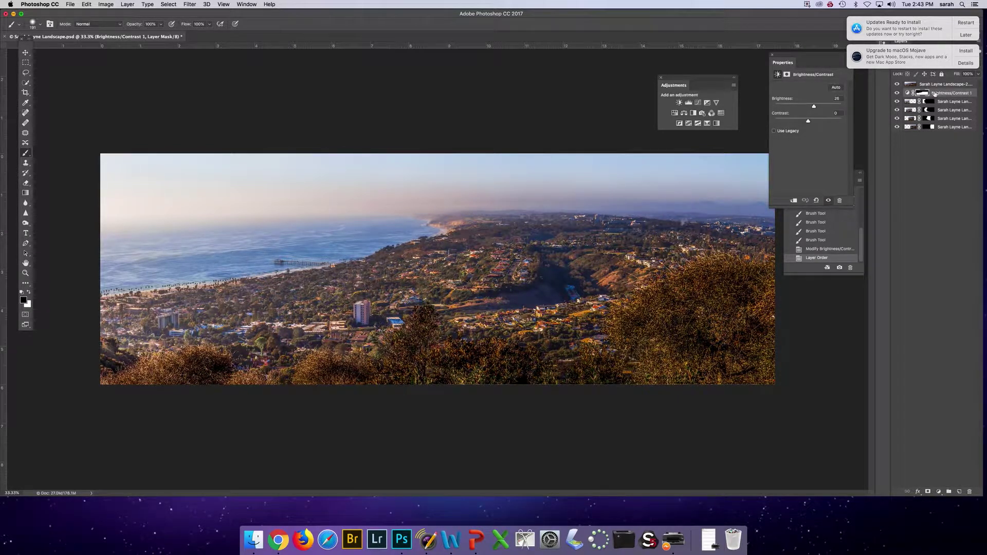
{"action": "left_click_drag", "start_coordinate": [936, 93], "coordinate": [934, 82]}
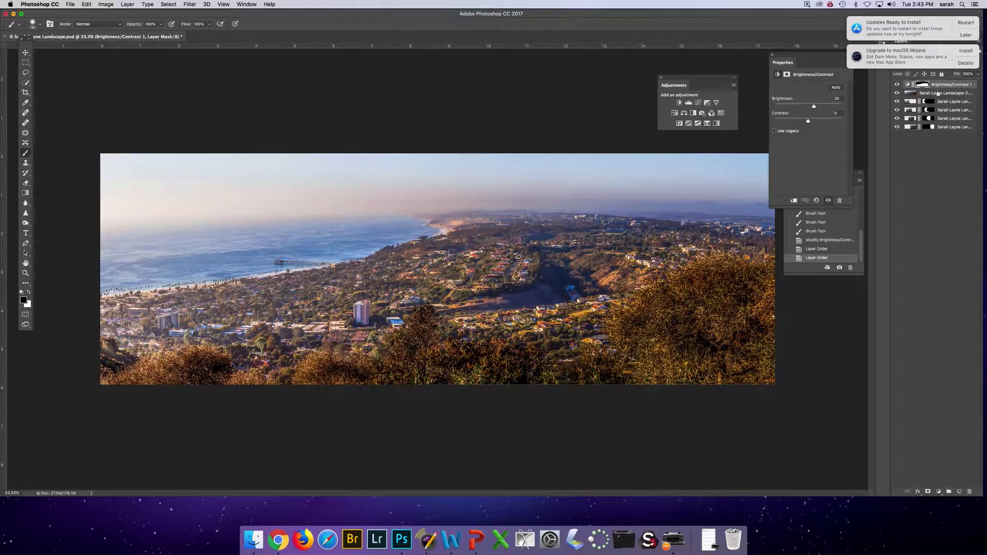
{"action": "left_click", "coordinate": [941, 94]}
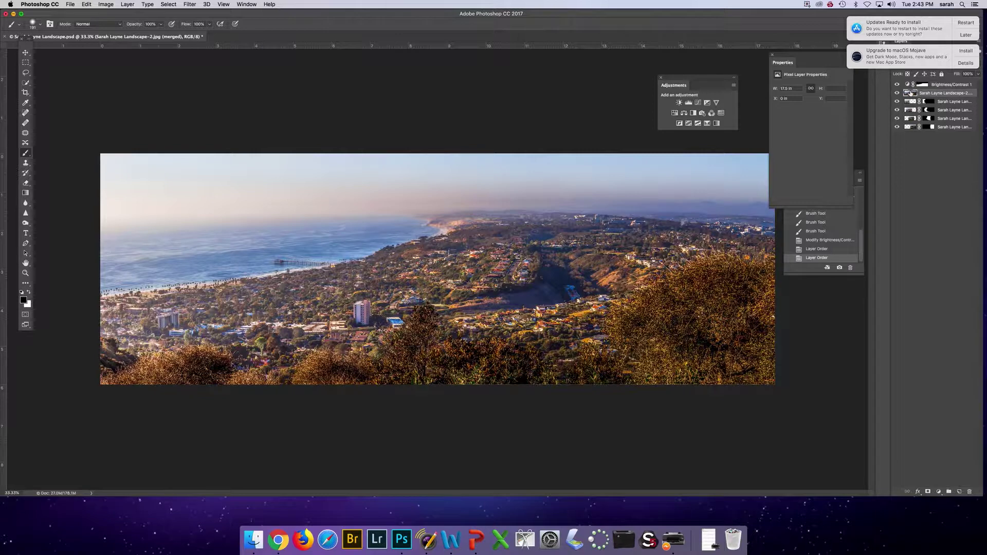
{"action": "left_click", "coordinate": [942, 85]}
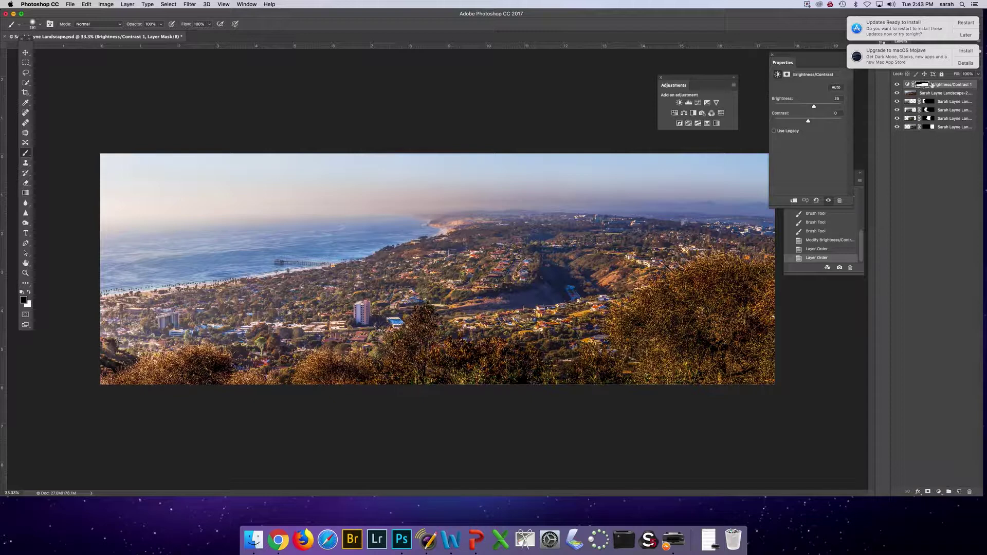
Start saving a copy of the panorama in JPEG format, and cancel the save
{"action": "left_click", "coordinate": [70, 5]}
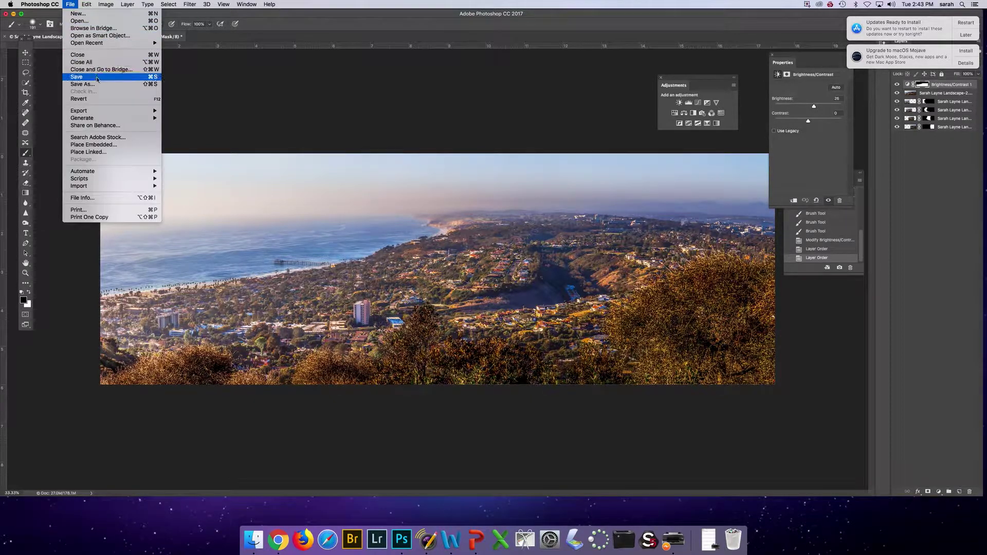
{"action": "left_click", "coordinate": [83, 84]}
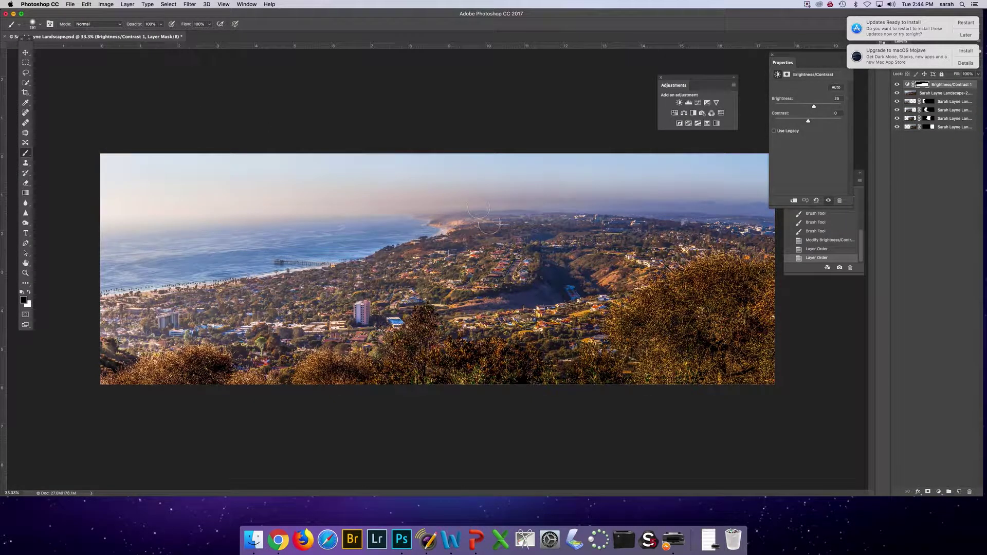
{"action": "left_click", "coordinate": [457, 223]}
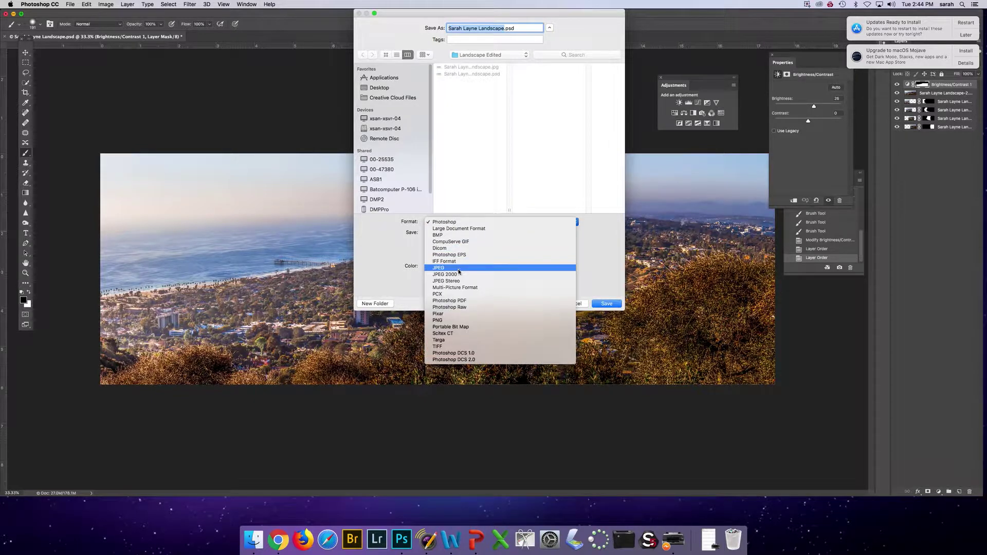
{"action": "left_click", "coordinate": [459, 269]}
{"action": "left_click", "coordinate": [574, 304]}
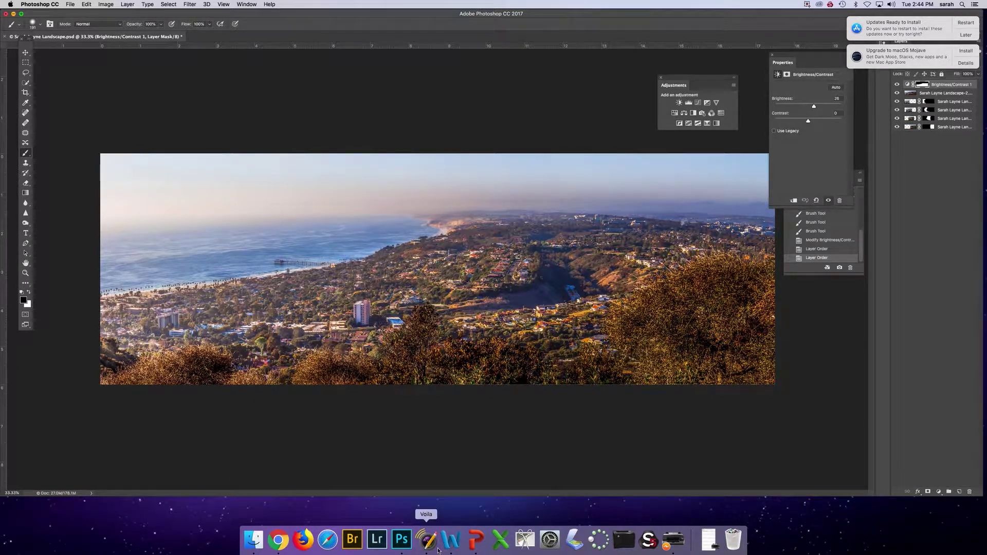
{"action": "left_click", "coordinate": [438, 551]}
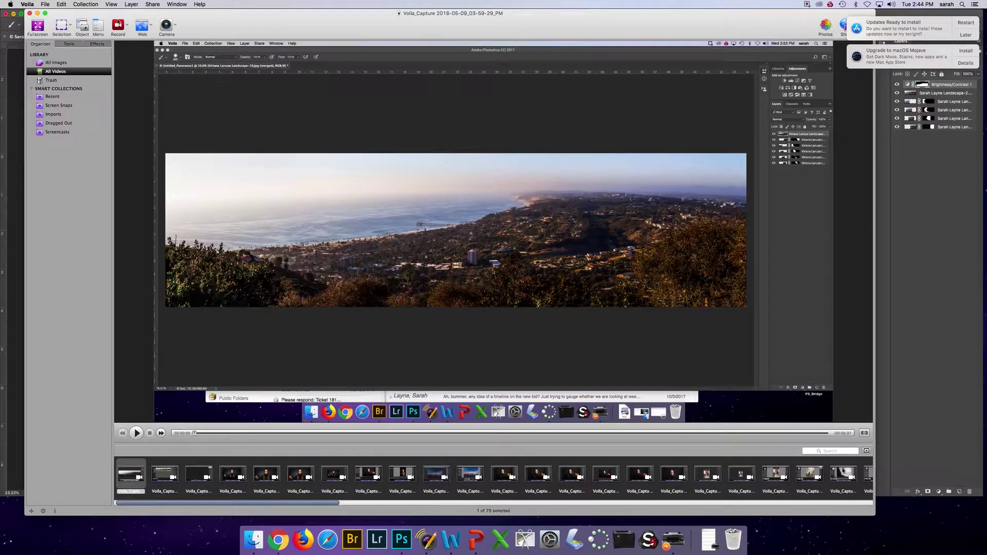
{"action": "left_click", "coordinate": [118, 24]}
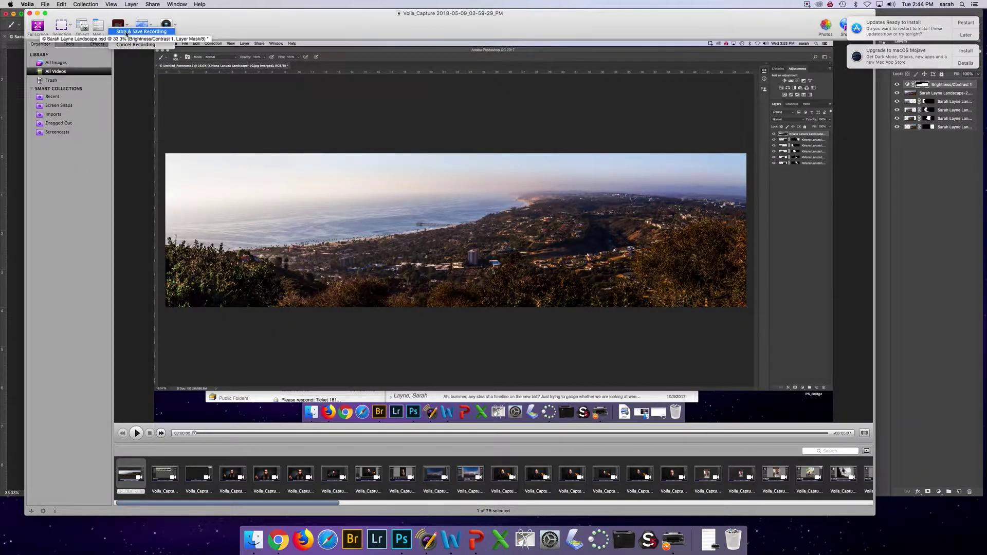